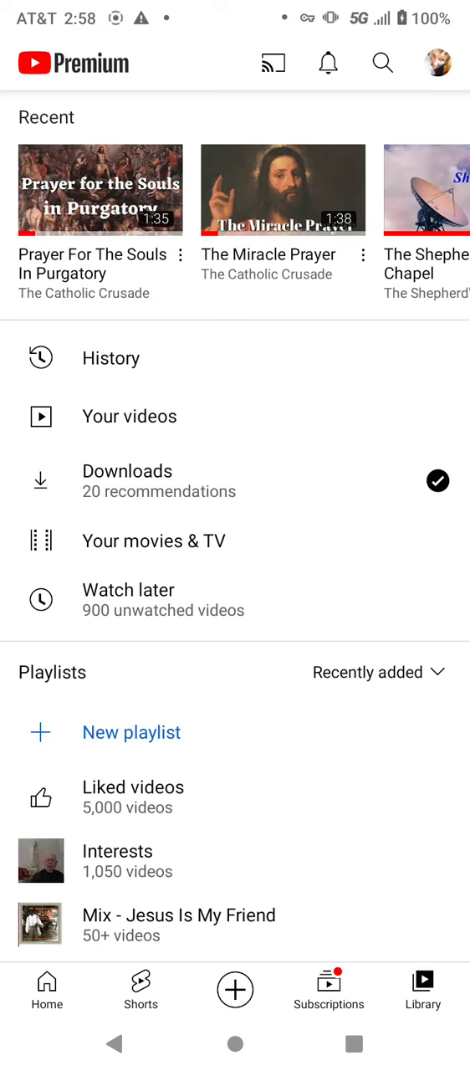
Play The Miracle Prayer video from the Recent list.
left_click(283, 190)
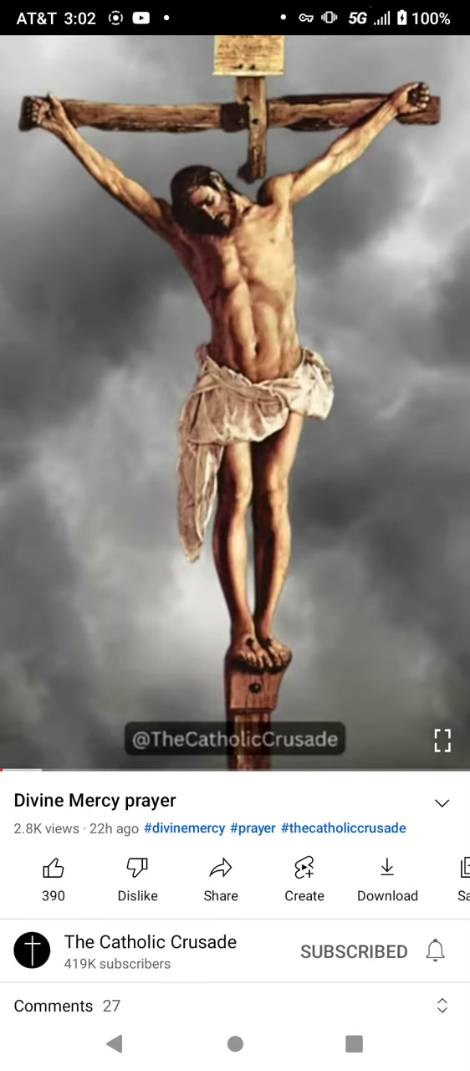
Go Home so the Divine Mercy prayer continues in picture-in-picture.
left_click(235, 1044)
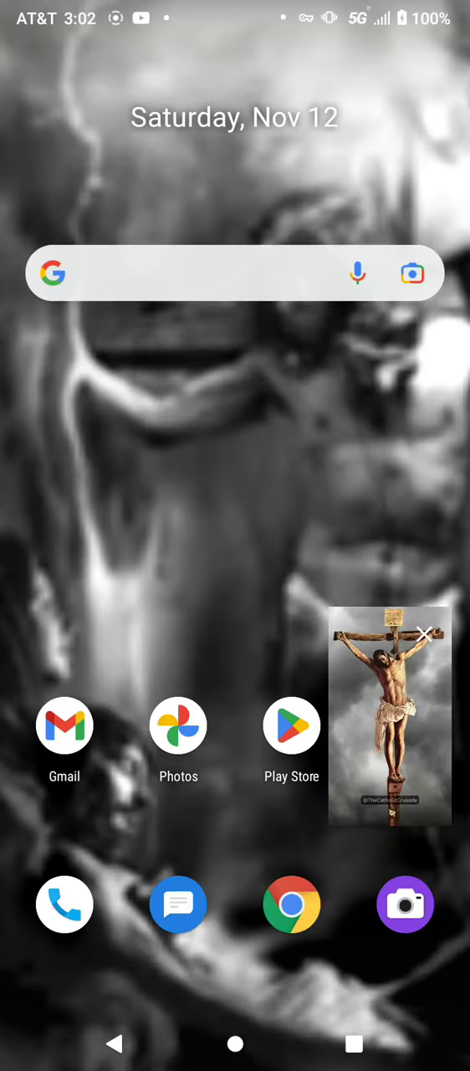